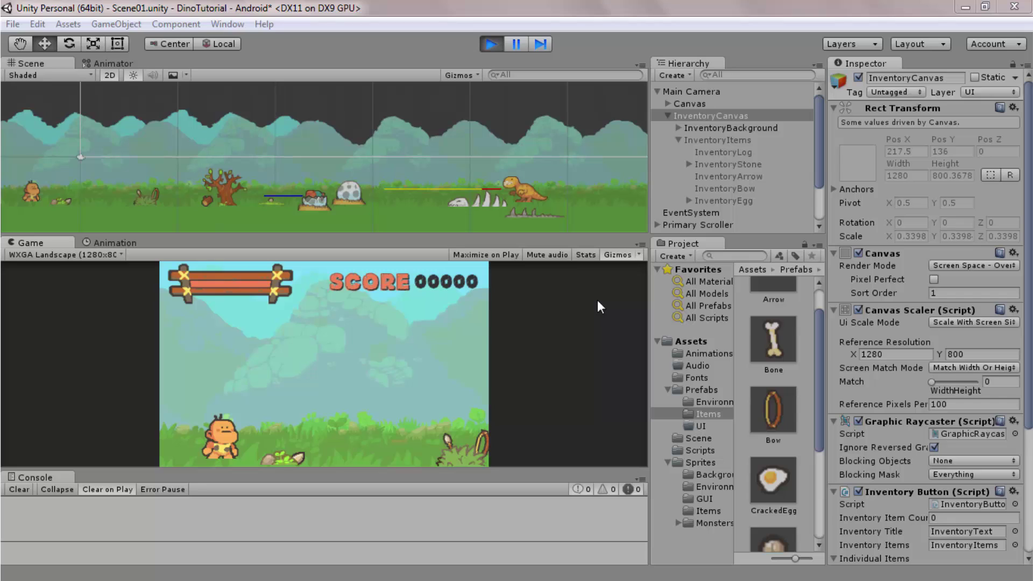
Inspect the components of the InventoryItems object and its parent InventoryCanvas.
{"action": "left_click", "coordinate": [705, 140]}
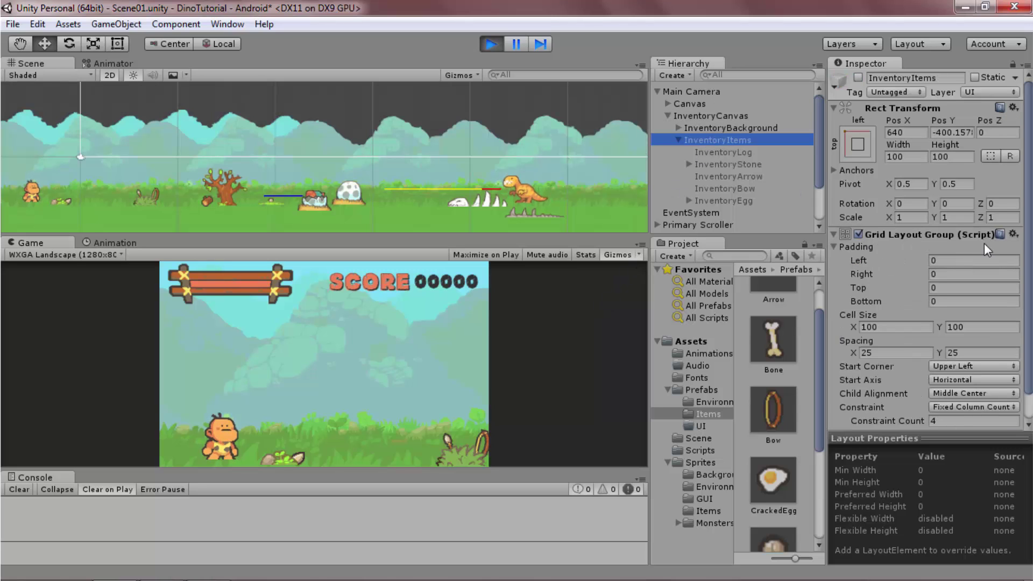
{"action": "left_click", "coordinate": [739, 115]}
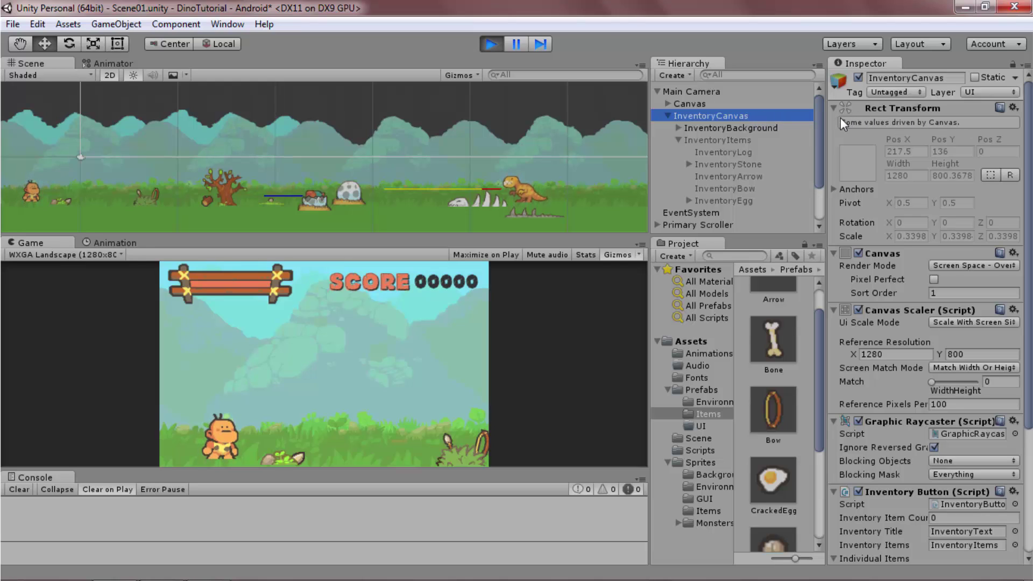
{"action": "left_click", "coordinate": [739, 140]}
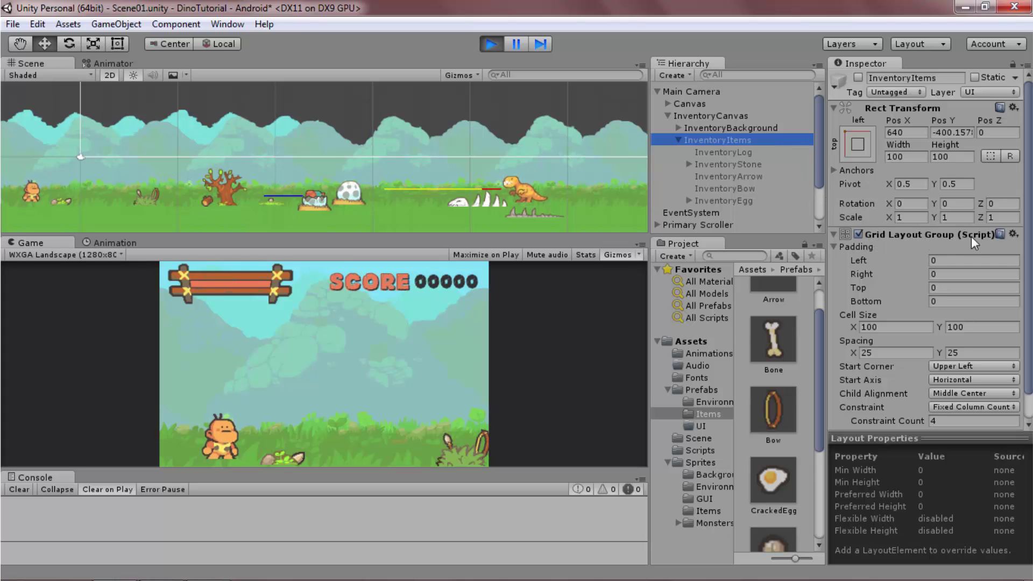
Open and close the inventory in the running game, and walk the player past the first items to collect them.
{"action": "left_click", "coordinate": [587, 306]}
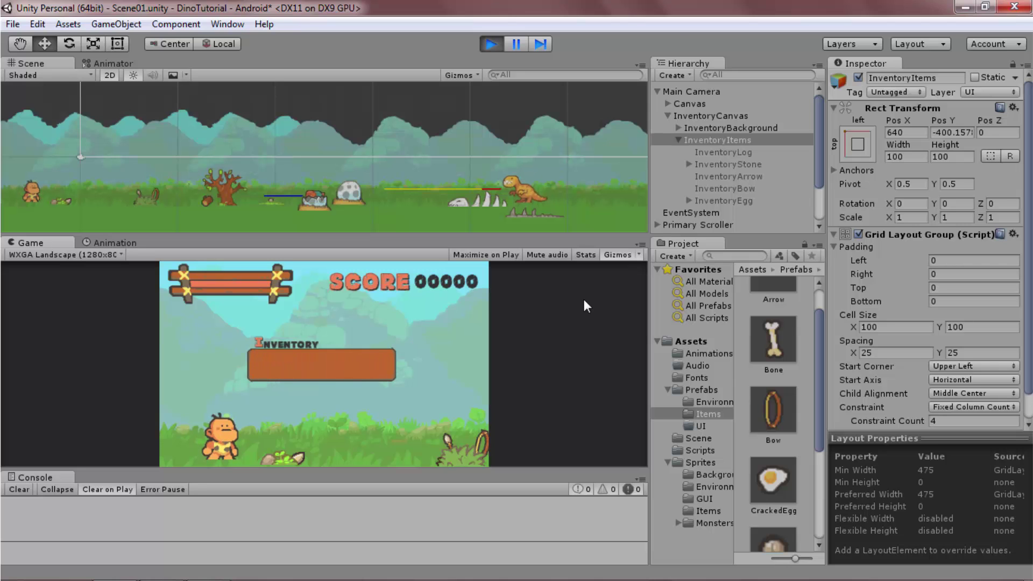
{"action": "left_click", "coordinate": [585, 302]}
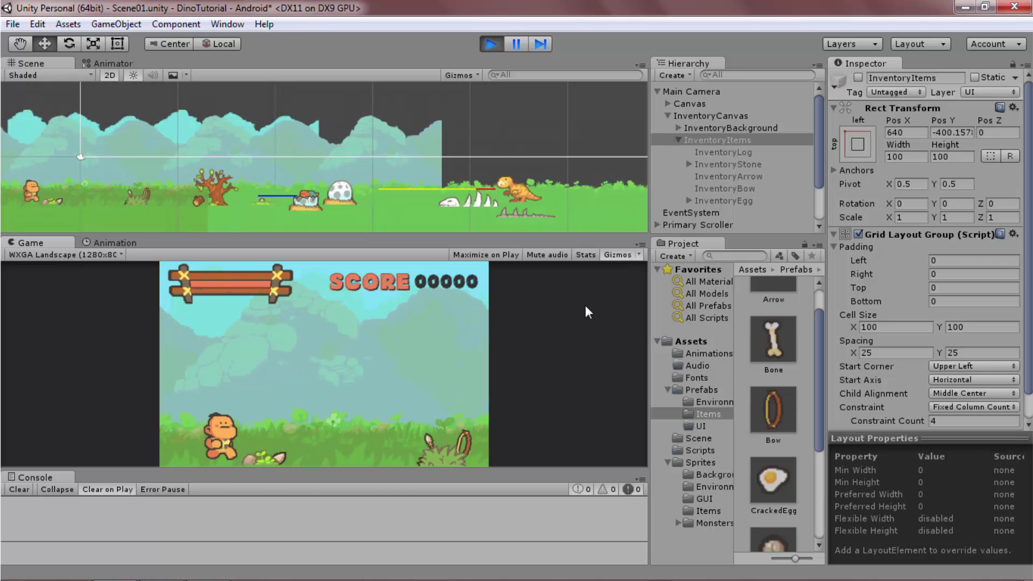
{"action": "left_click", "coordinate": [587, 307]}
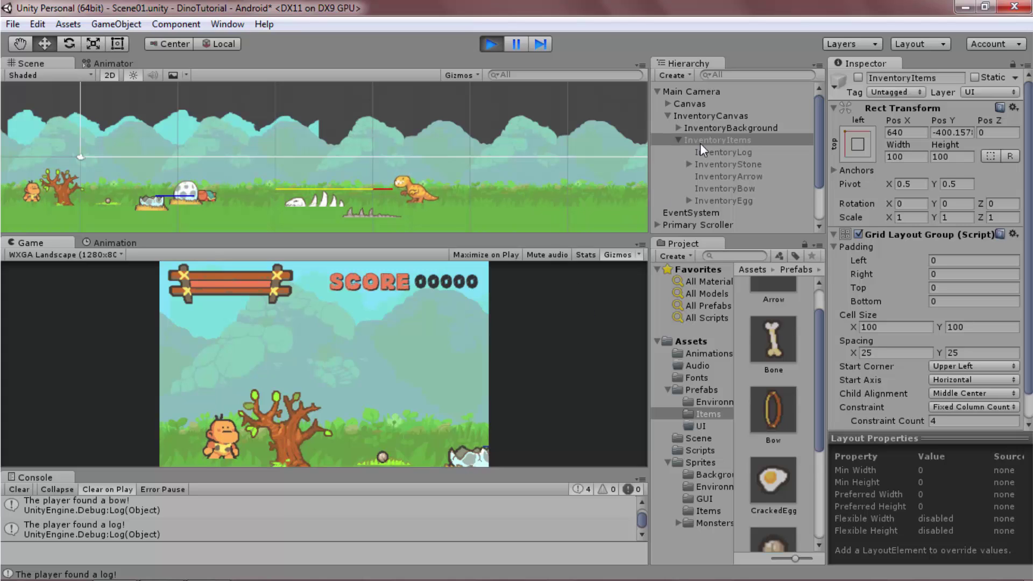
Inspect the Inventory Button script on InventoryCanvas and the Grid Layout Group on InventoryItems.
{"action": "left_click", "coordinate": [690, 92]}
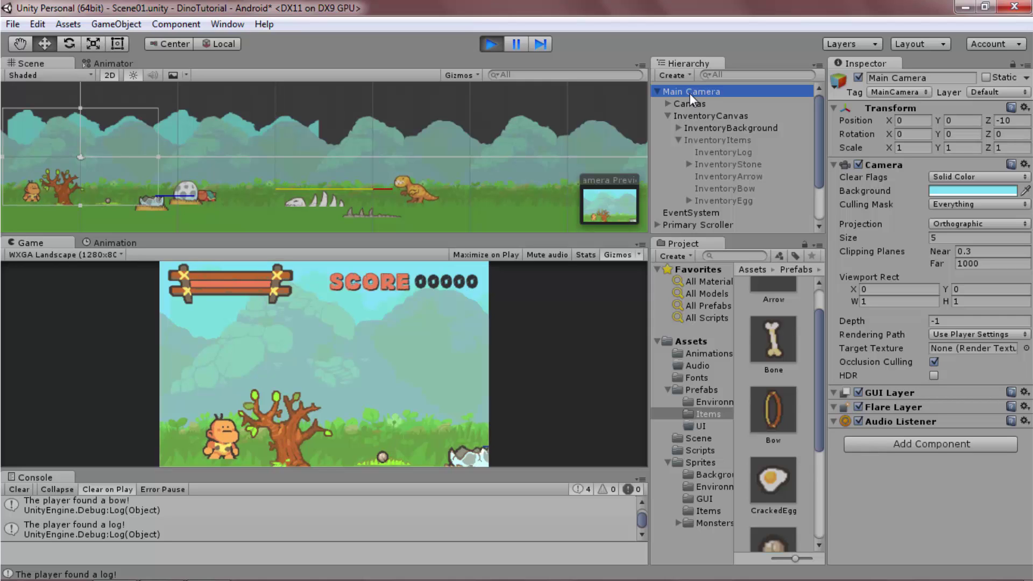
{"action": "left_click", "coordinate": [690, 118]}
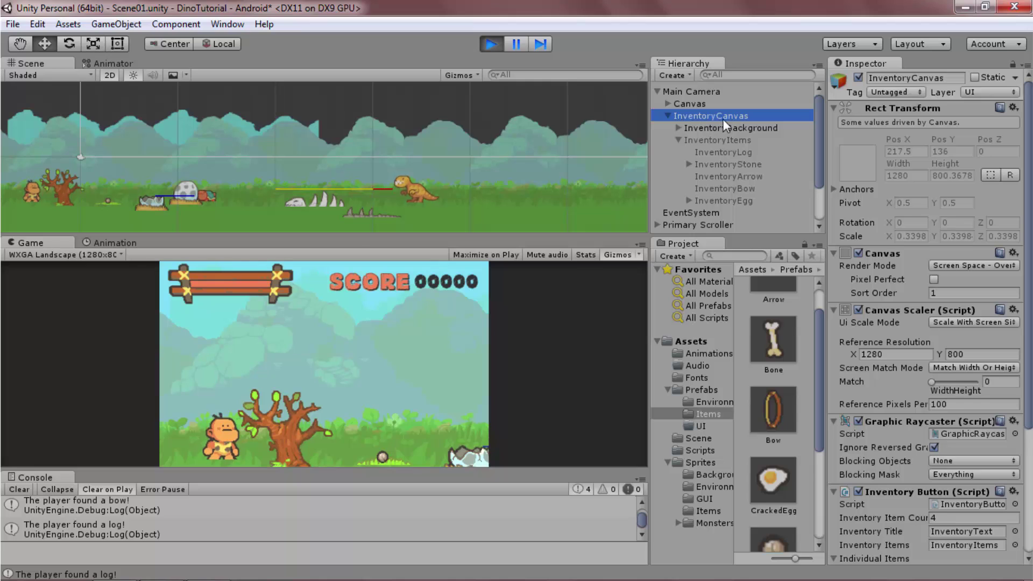
{"action": "left_click", "coordinate": [731, 140]}
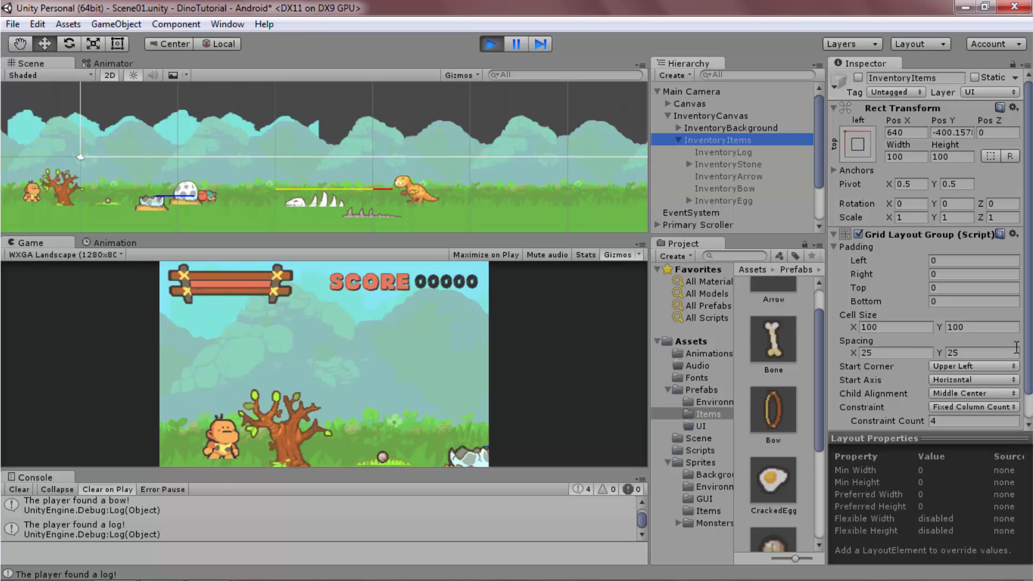
Review the Start Corner, Start Axis and Constraint options of the InventoryItems Grid Layout Group, keeping the current choices.
{"action": "left_click", "coordinate": [942, 366]}
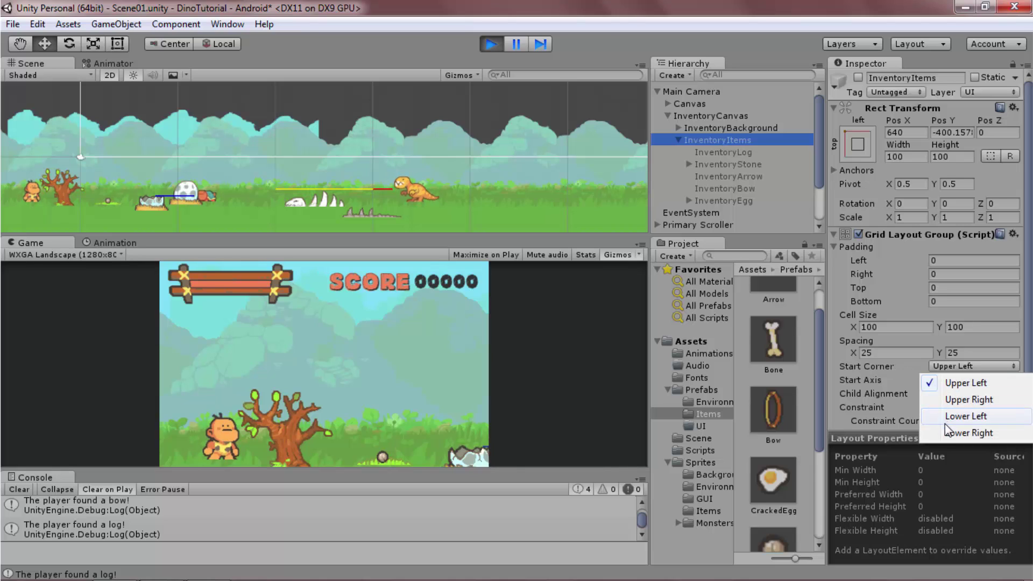
{"action": "left_click", "coordinate": [931, 383]}
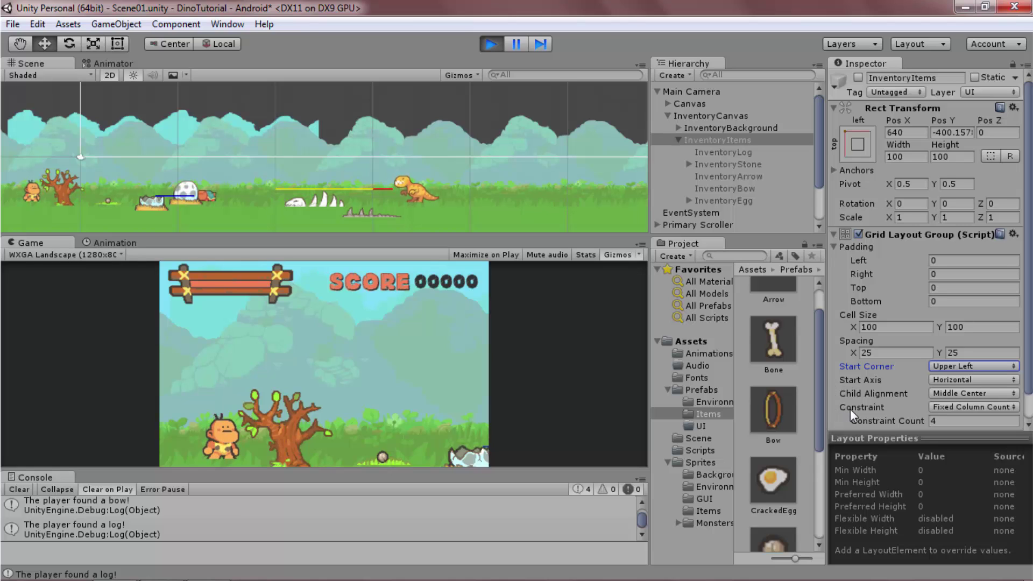
{"action": "left_click", "coordinate": [948, 380]}
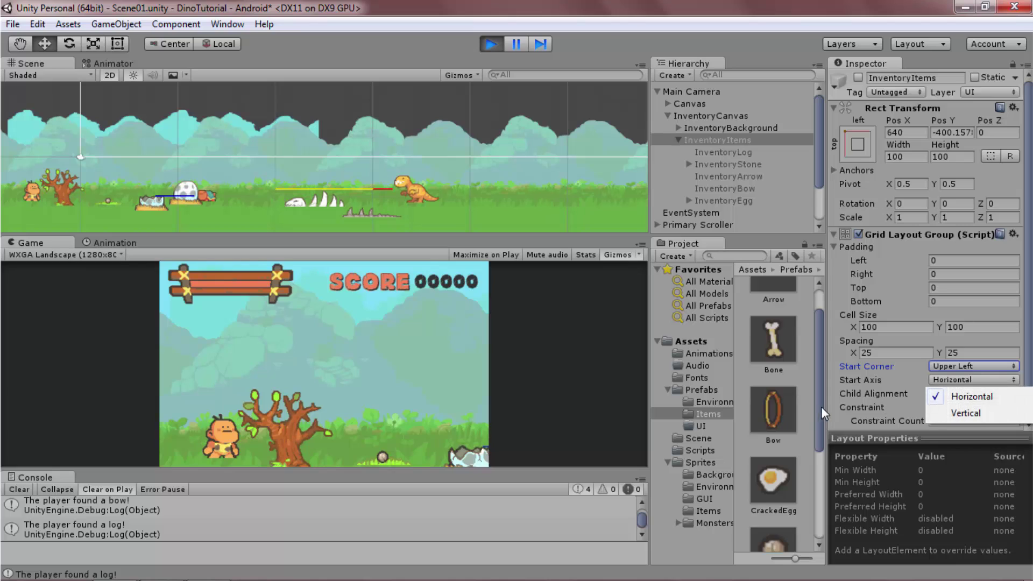
{"action": "left_click", "coordinate": [877, 408]}
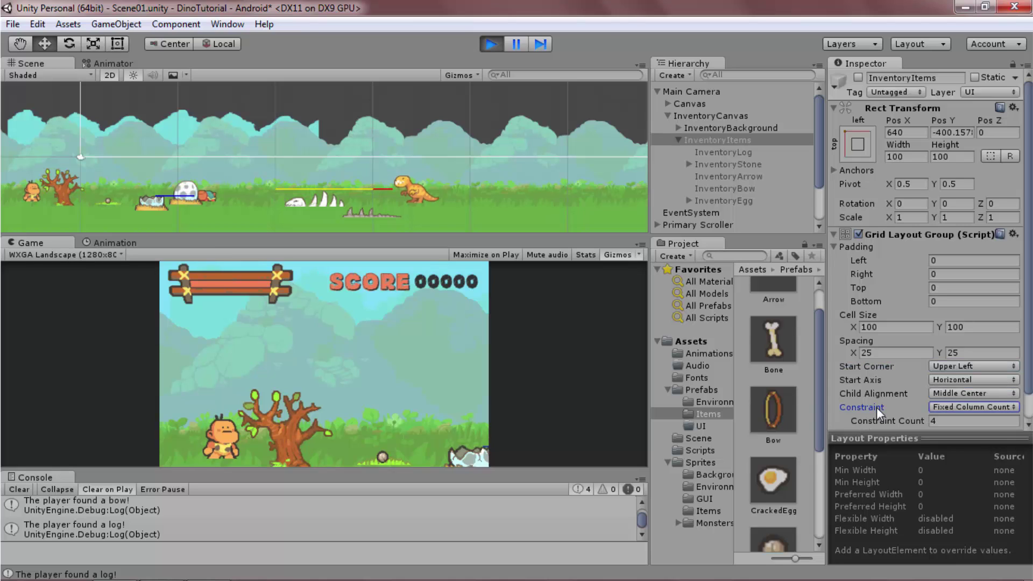
{"action": "left_click", "coordinate": [970, 406]}
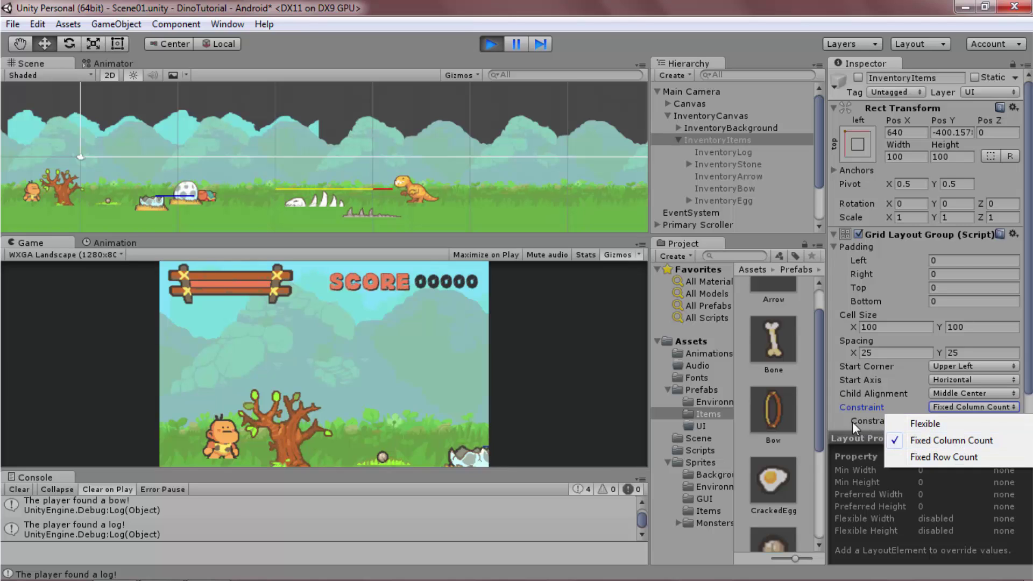
{"action": "left_click", "coordinate": [836, 417]}
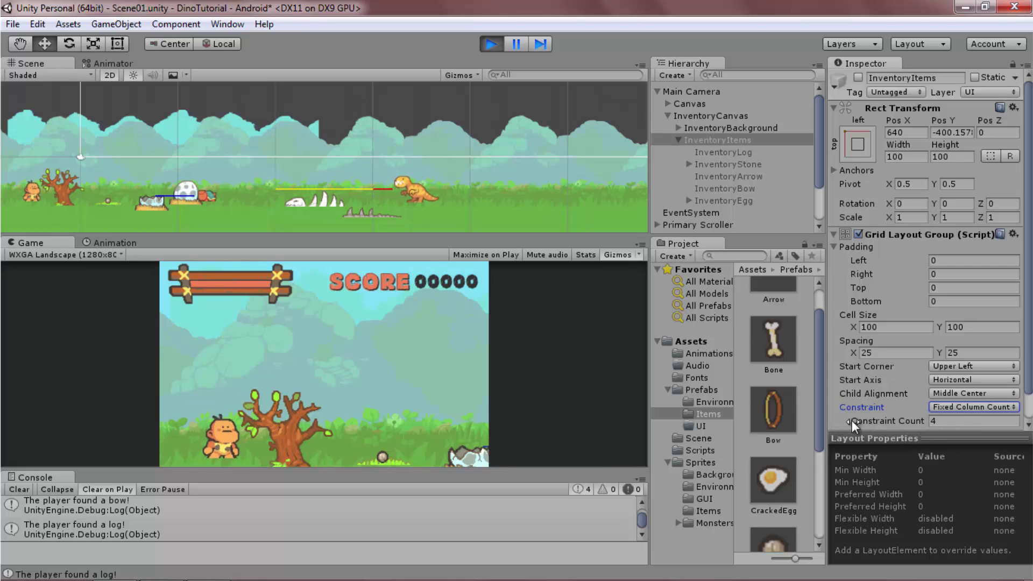
Collect the egg in the running game, and examine InventoryText and the item objects under InventoryItems.
{"action": "left_click", "coordinate": [589, 318]}
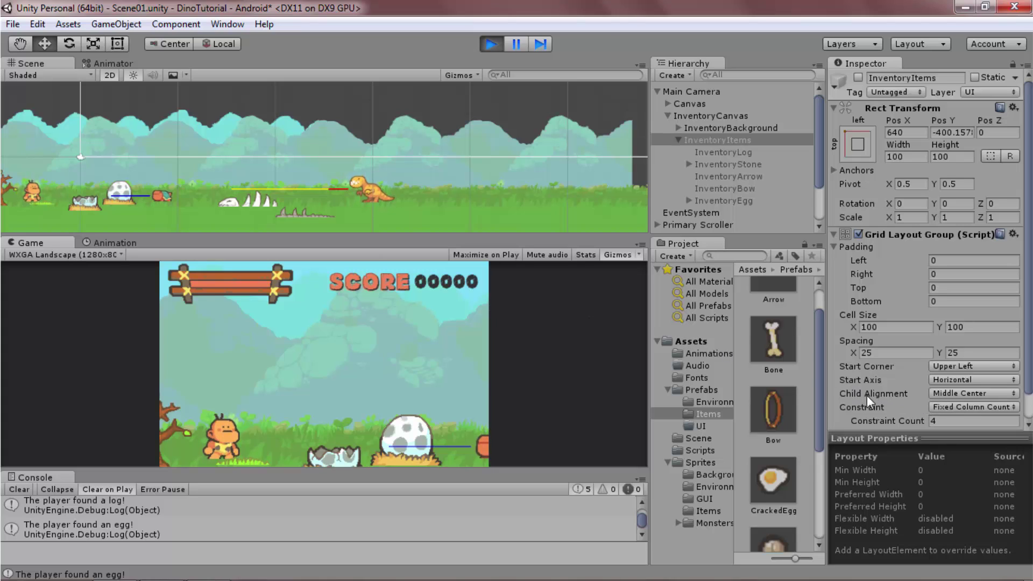
{"action": "left_click", "coordinate": [676, 128]}
{"action": "left_click", "coordinate": [696, 164]}
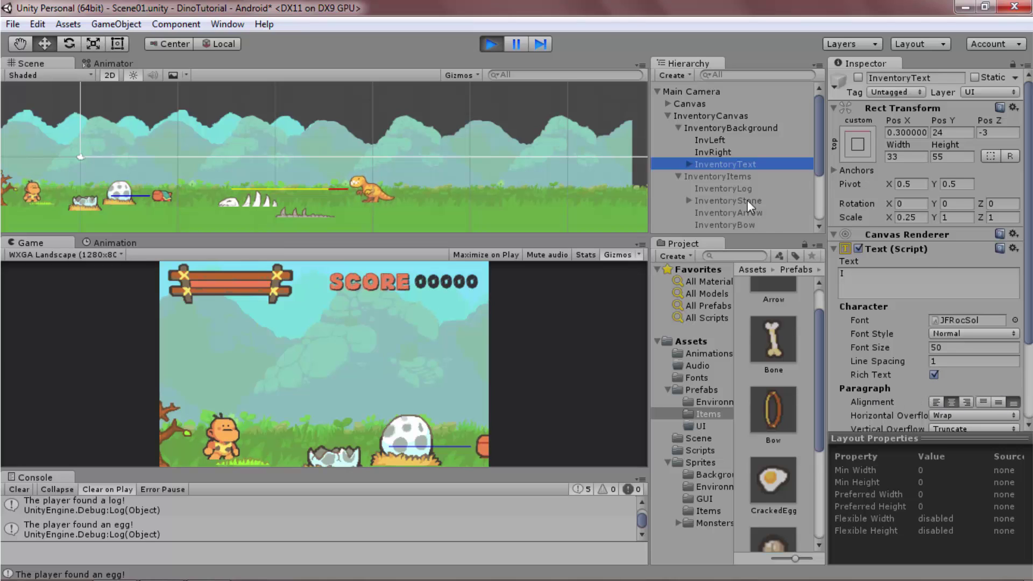
{"action": "left_click", "coordinate": [727, 175]}
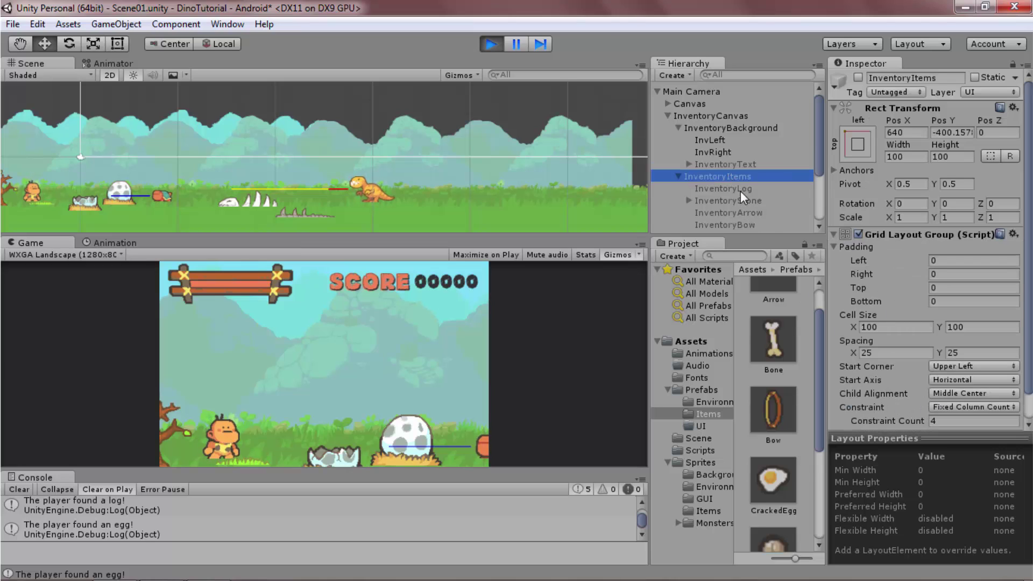
{"action": "scroll", "coordinate": [740, 191], "scroll_direction": "down", "scroll_amount": 2}
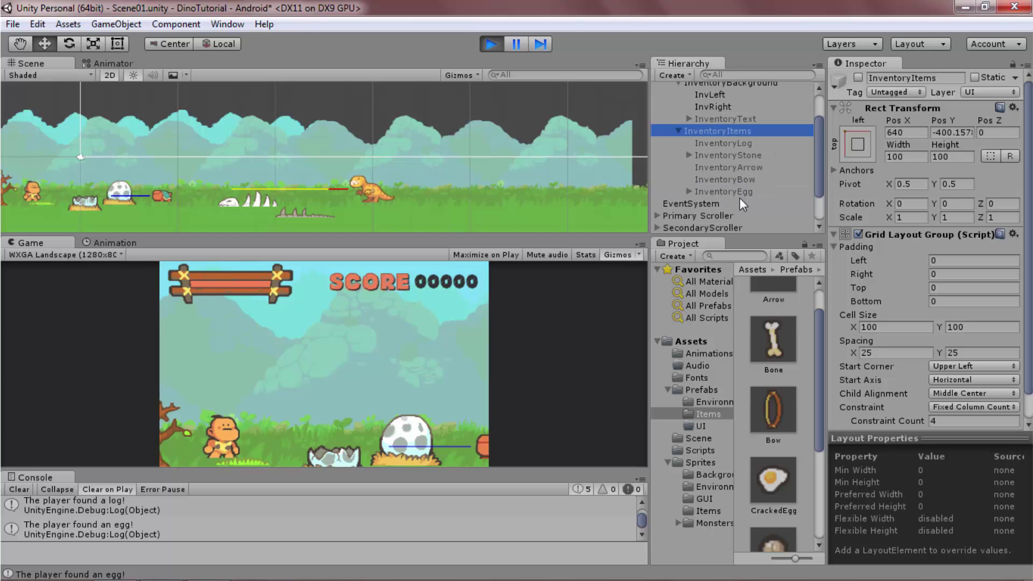
Open and close the inventory in the running game to check the collected items, and stop play mode.
{"action": "left_click", "coordinate": [586, 336]}
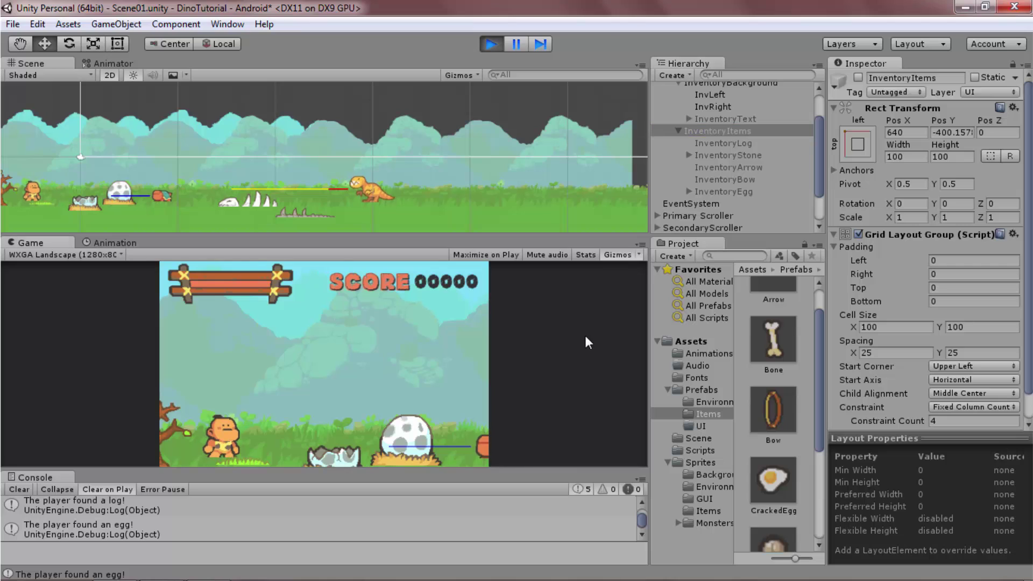
{"action": "key", "text": "i"}
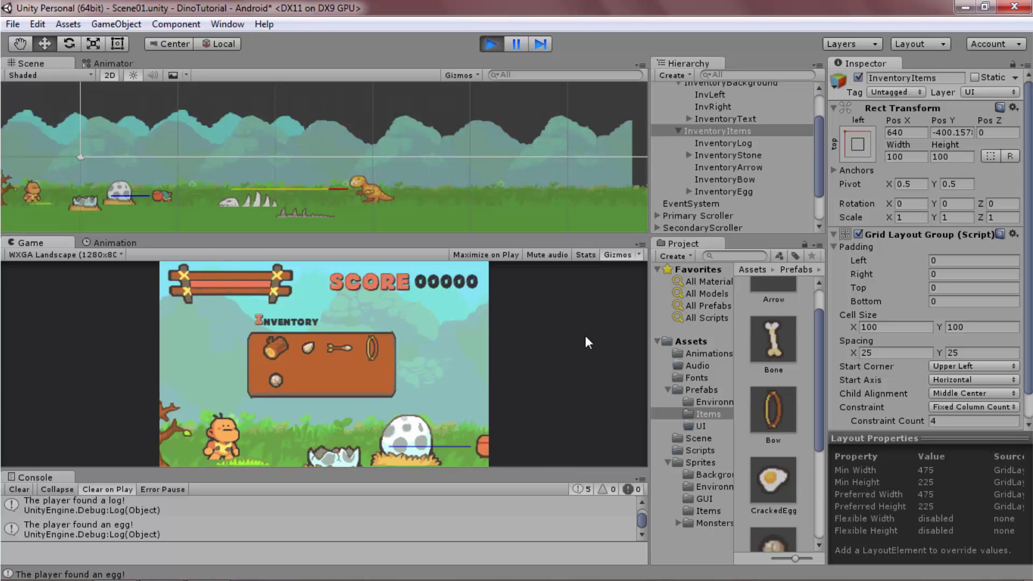
{"action": "key", "text": "i"}
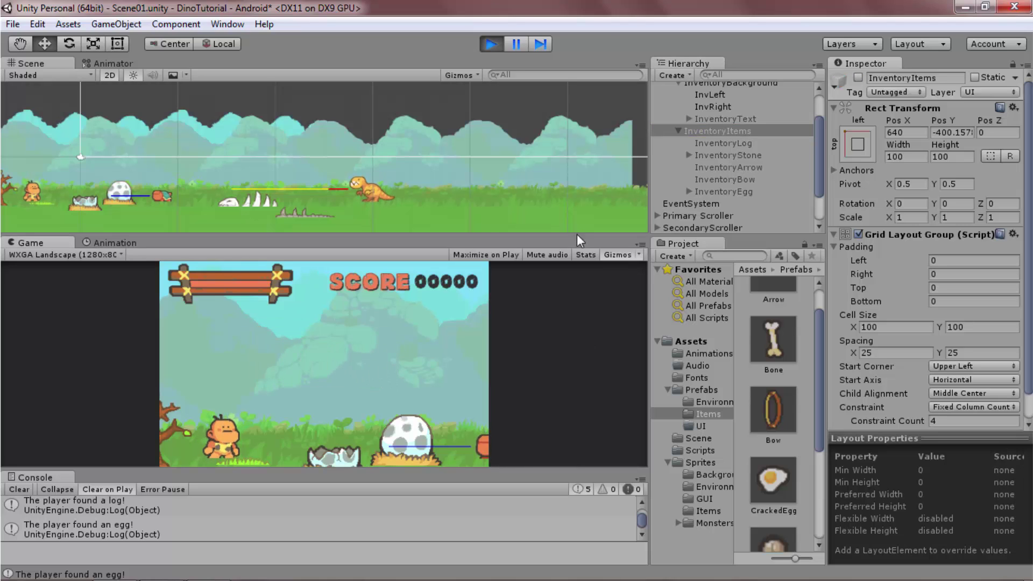
{"action": "left_click", "coordinate": [492, 44]}
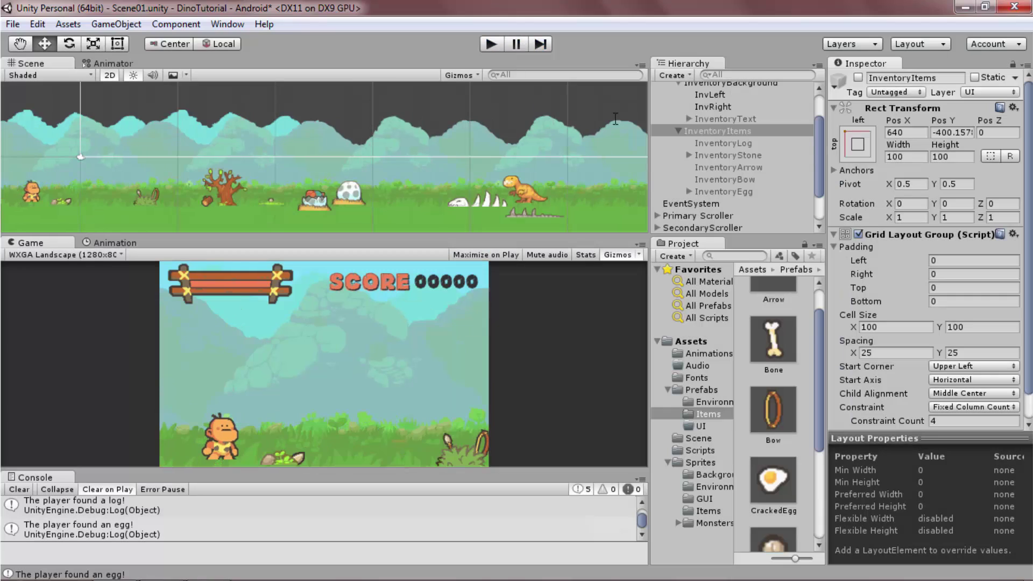
Add a UI Button under InventoryItems and name it InventoryBone.
{"action": "right_click", "coordinate": [709, 130]}
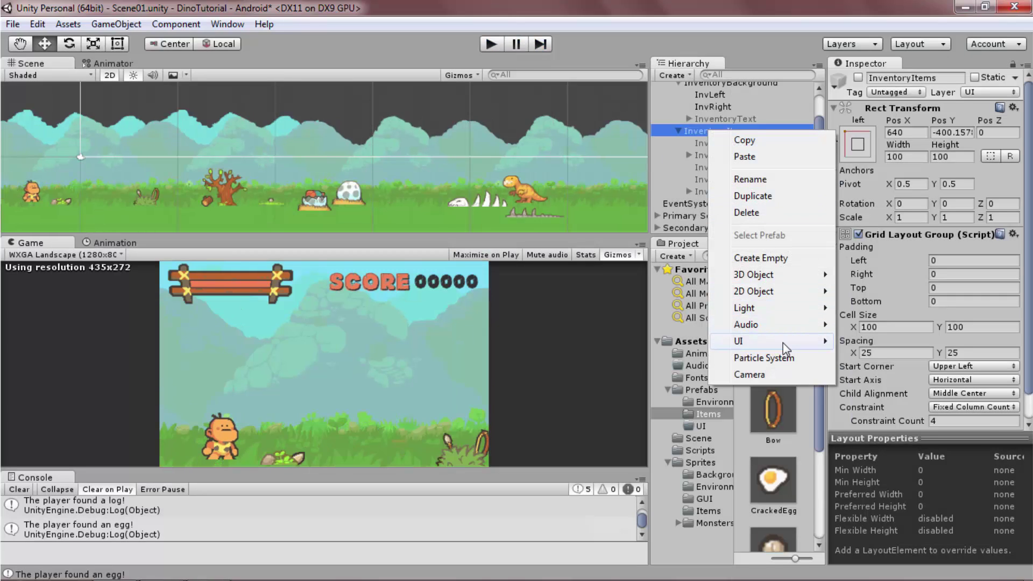
{"action": "mouse_move", "coordinate": [783, 343]}
{"action": "left_click", "coordinate": [861, 357]}
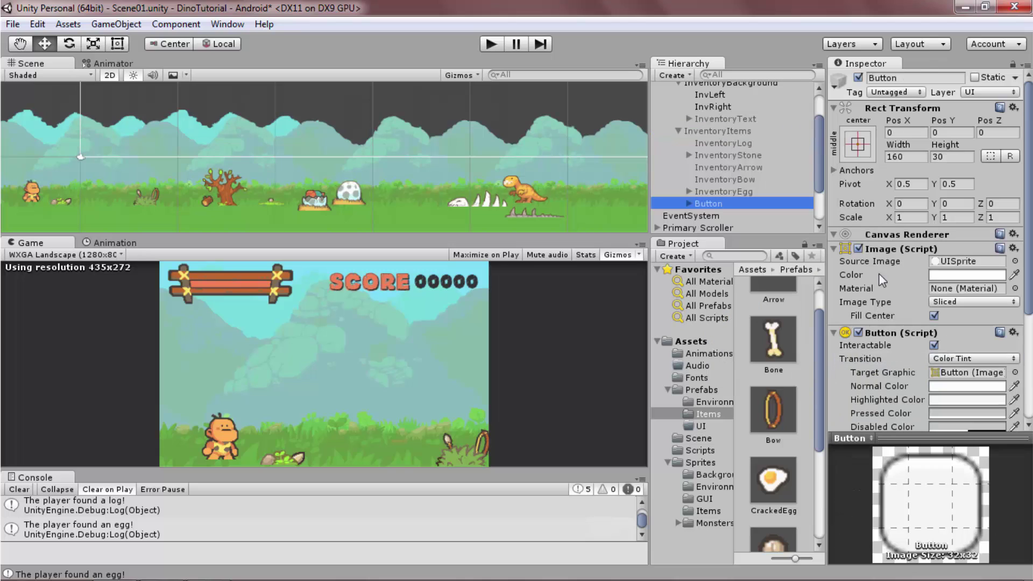
{"action": "left_click", "coordinate": [912, 80]}
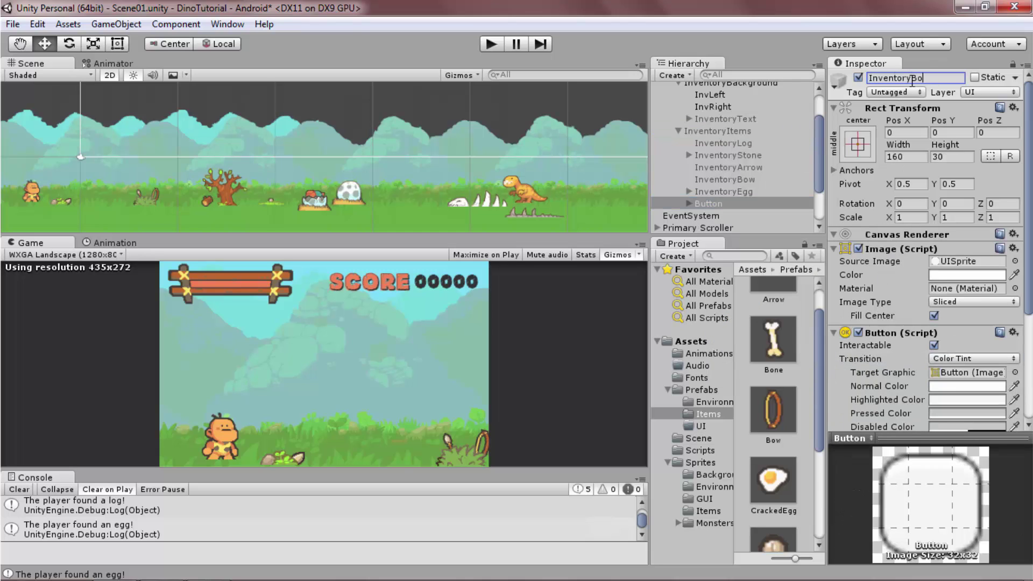
Assign the bone sprite 21 from the Sprites Items folder as InventoryBone's source image.
{"action": "scroll", "coordinate": [851, 333], "scroll_direction": "down", "scroll_amount": 3}
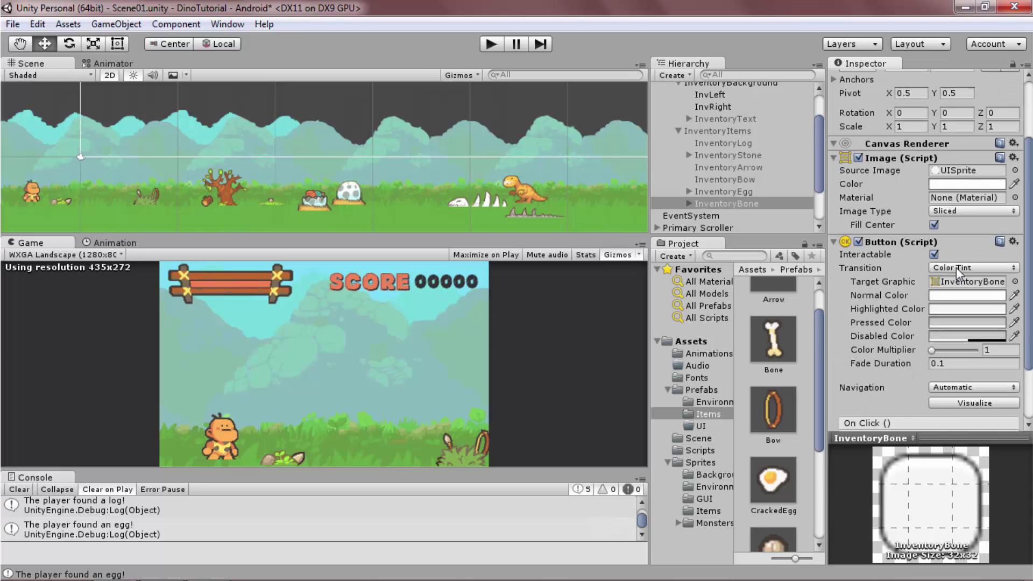
{"action": "left_click", "coordinate": [708, 510]}
{"action": "left_click_drag", "start_coordinate": [774, 509], "coordinate": [967, 171]}
Assign InventoryBone to Element 5 of the Individual Items on InventoryCanvas's Inventory Button script, and save the scene.
{"action": "left_click", "coordinate": [969, 335]}
{"action": "left_click", "coordinate": [177, 6]}
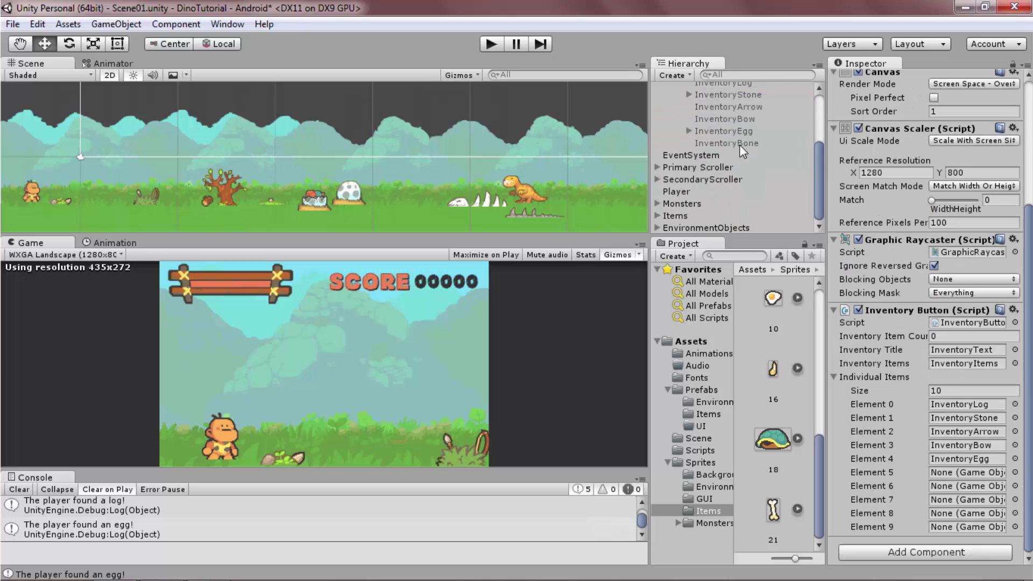
{"action": "key", "text": "ctrl+s"}
Place the Bone prefab on the ground between the stone and the bow, and run the game to test collecting it.
{"action": "left_click", "coordinate": [708, 414]}
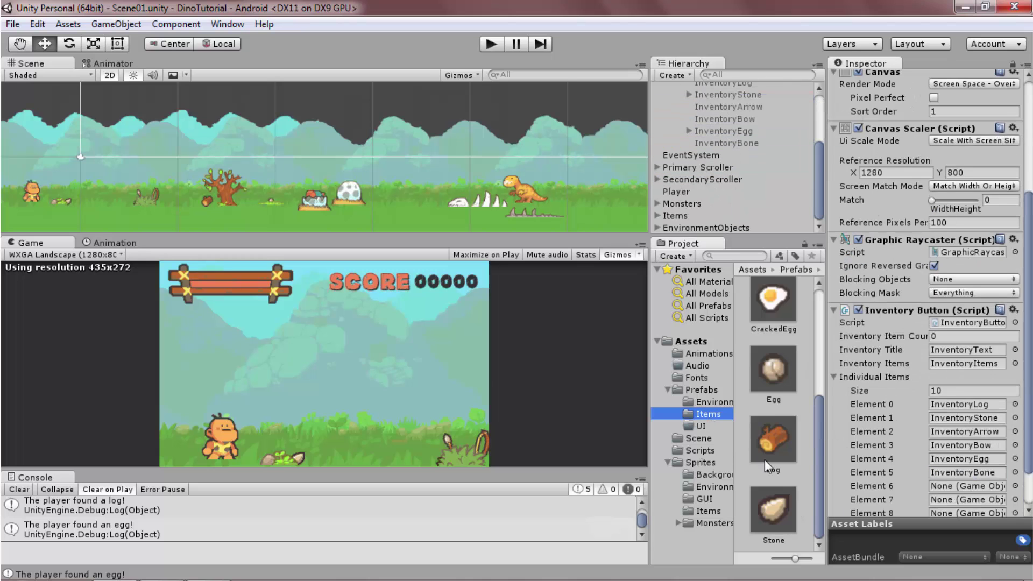
{"action": "scroll", "coordinate": [764, 460], "scroll_direction": "up", "scroll_amount": 3}
{"action": "left_click_drag", "start_coordinate": [773, 344], "coordinate": [88, 198]}
{"action": "left_click", "coordinate": [484, 44]}
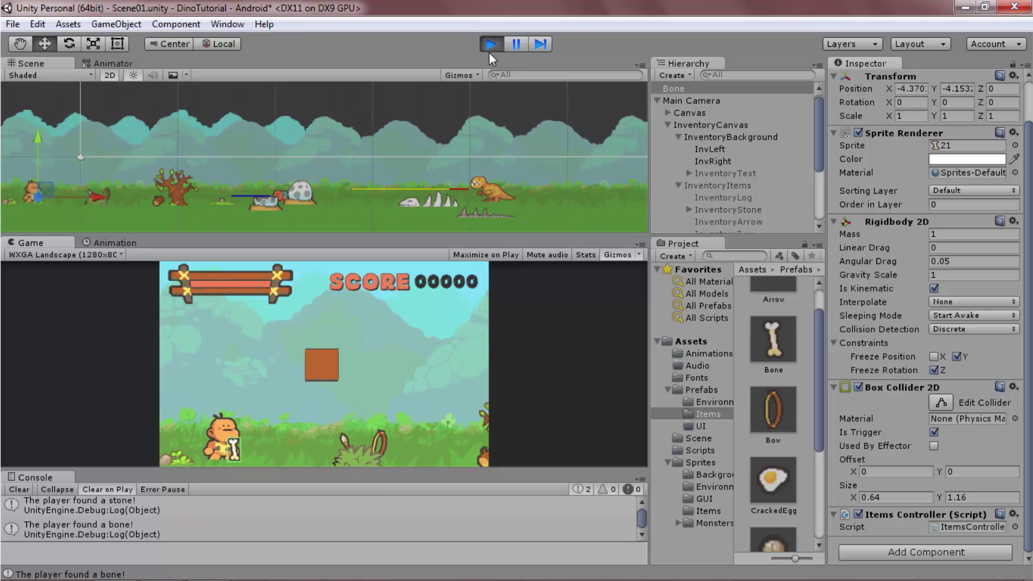
{"action": "left_click", "coordinate": [490, 45]}
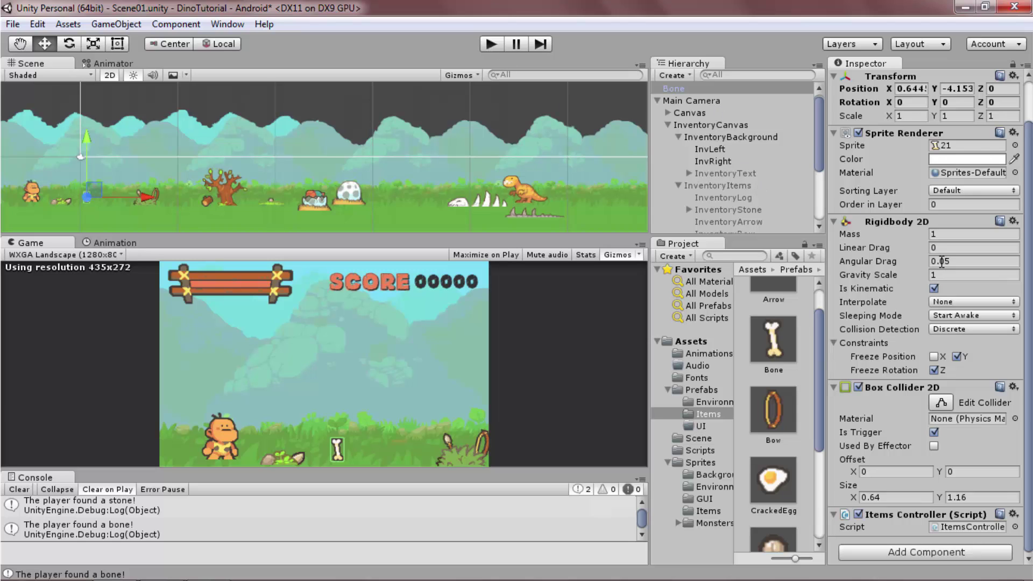
Add another UI Button under InventoryItems and name it InventoryCrackedEgg.
{"action": "left_click", "coordinate": [679, 137]}
{"action": "left_click", "coordinate": [684, 149]}
{"action": "right_click", "coordinate": [684, 149]}
{"action": "mouse_move", "coordinate": [716, 359]}
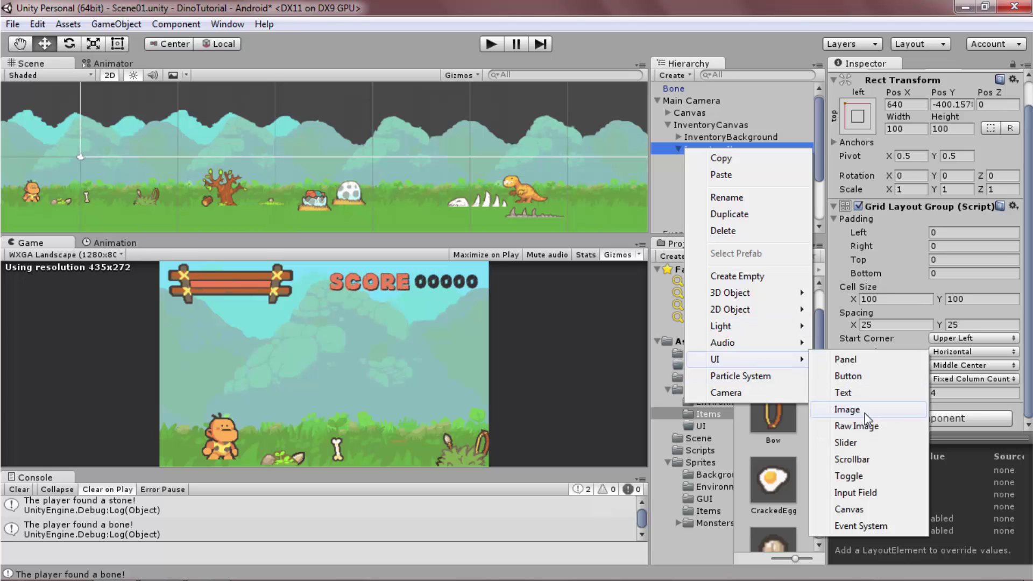
{"action": "left_click", "coordinate": [849, 376]}
{"action": "left_click", "coordinate": [922, 77]}
{"action": "type", "text": "InventoryCrackedEgg"}
{"action": "key", "text": "Return"}
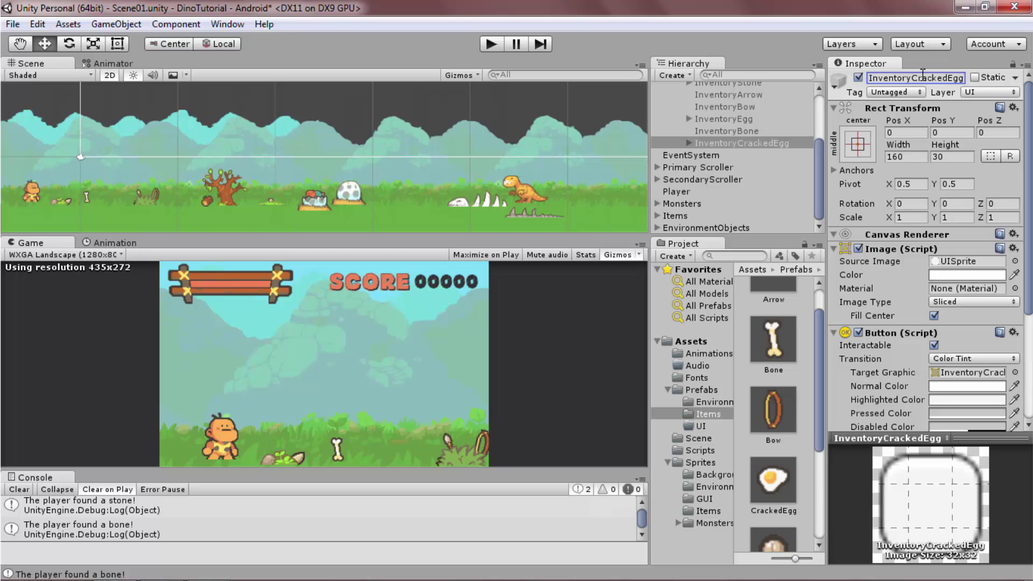
Assign the fried-egg sprite 10 from the Sprites Items folder as InventoryCrackedEgg's source image.
{"action": "left_click", "coordinate": [710, 511]}
{"action": "scroll", "coordinate": [774, 404], "scroll_direction": "down", "scroll_amount": 5}
{"action": "left_click_drag", "start_coordinate": [774, 322], "coordinate": [952, 262]}
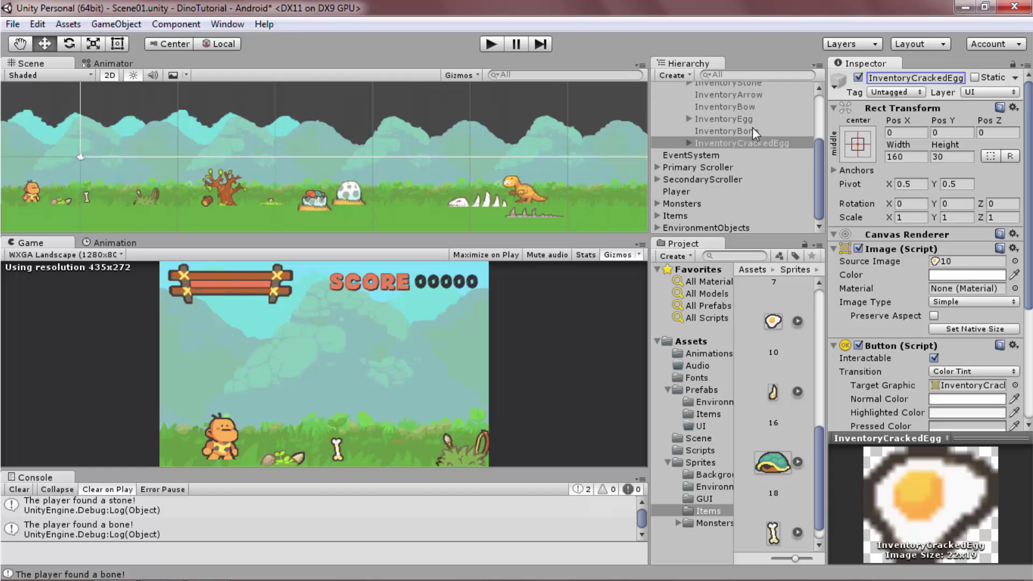
Activate the InventoryItems object to preview its item grid in the Game view.
{"action": "scroll", "coordinate": [756, 134], "scroll_direction": "up", "scroll_amount": 3}
{"action": "left_click", "coordinate": [719, 149]}
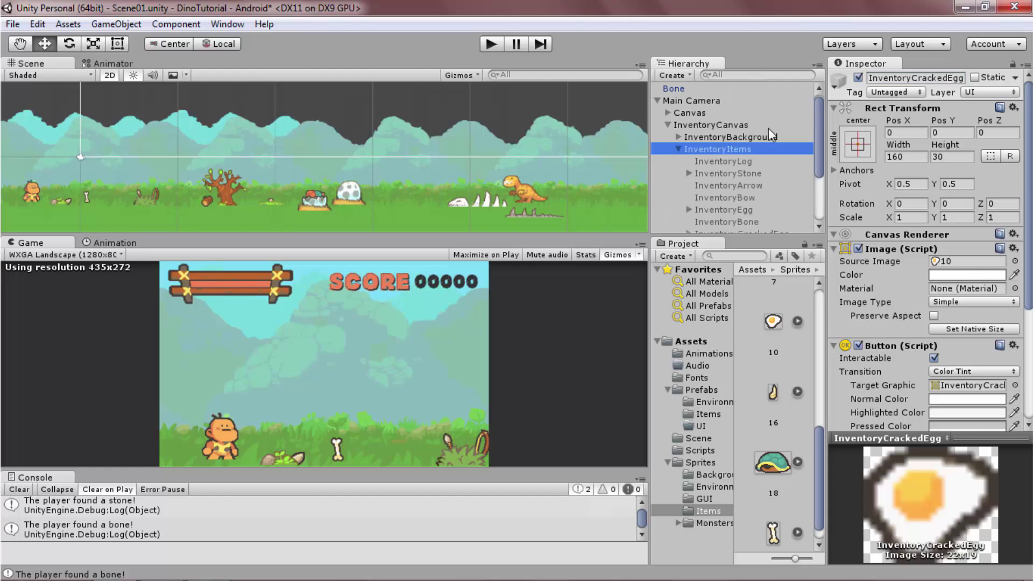
{"action": "left_click", "coordinate": [859, 78]}
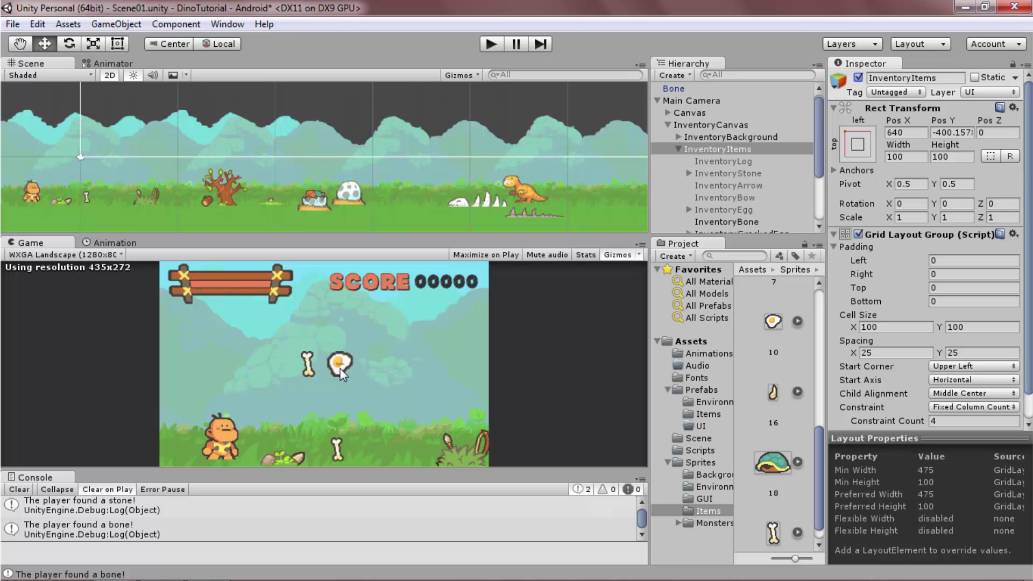
Delete the InventoryCrackedEgg button from InventoryItems.
{"action": "scroll", "coordinate": [694, 197], "scroll_direction": "down", "scroll_amount": 2}
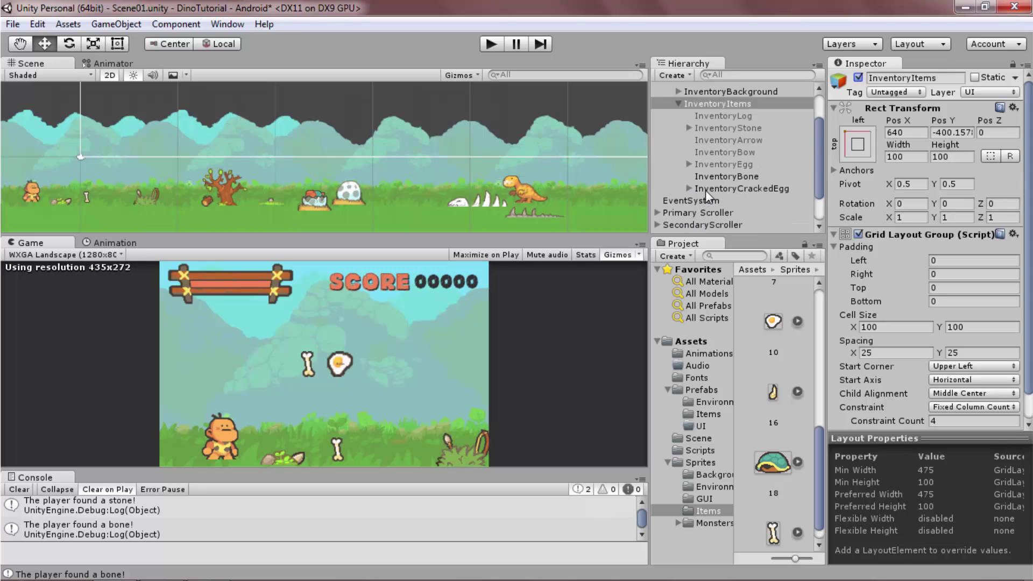
{"action": "left_click", "coordinate": [708, 190]}
{"action": "key", "text": "Delete"}
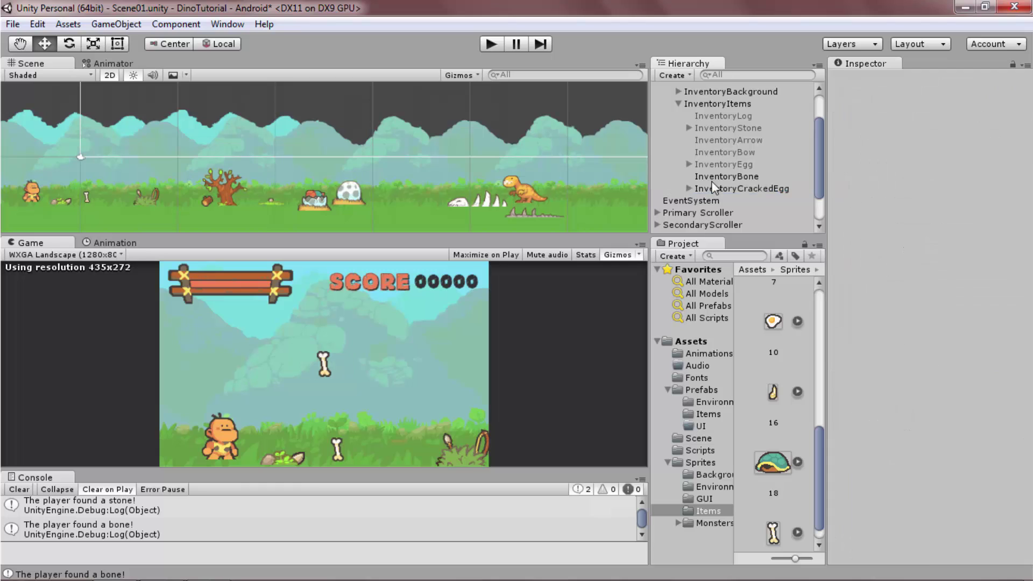
Add a UI Image under InventoryItems, name it InventoryCrackedEgg and make its color fully transparent.
{"action": "right_click", "coordinate": [715, 103]}
{"action": "mouse_move", "coordinate": [765, 316]}
{"action": "left_click", "coordinate": [874, 366]}
{"action": "left_click", "coordinate": [923, 79]}
{"action": "type", "text": "InventoryCrackedEgg"}
{"action": "left_click", "coordinate": [974, 294]}
Add a UI Button as a child of InventoryCrackedEgg and name it CrackedEggButton.
{"action": "right_click", "coordinate": [756, 188]}
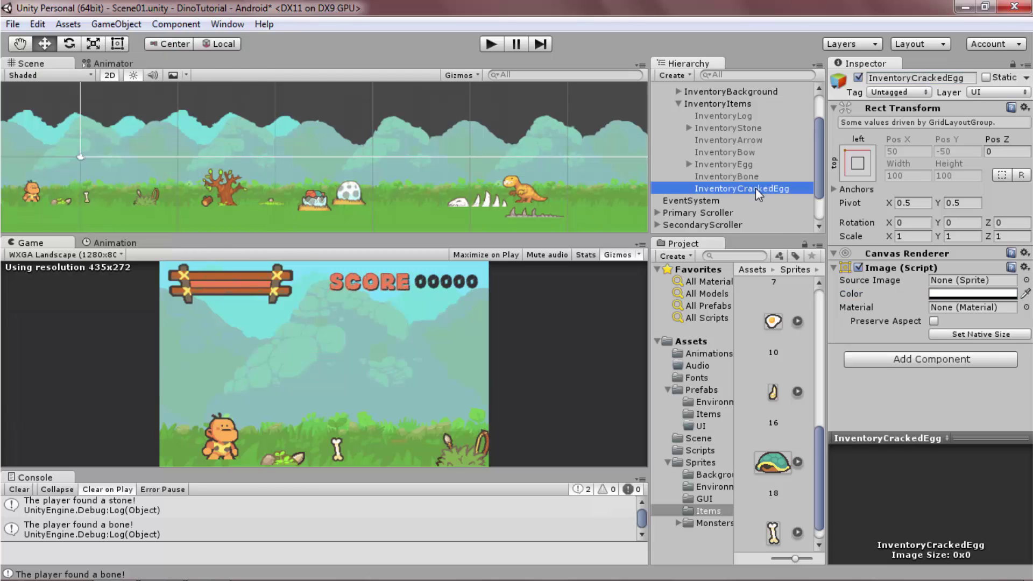
{"action": "mouse_move", "coordinate": [821, 403]}
{"action": "left_click", "coordinate": [916, 414]}
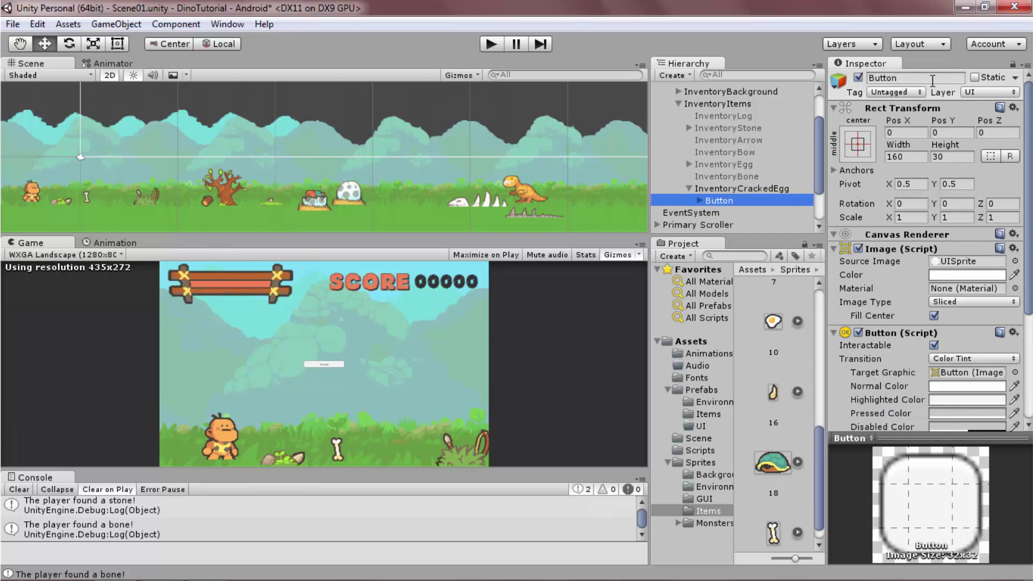
{"action": "left_click", "coordinate": [933, 79]}
{"action": "type", "text": "CrackedEgg"}
{"action": "key", "text": "Return"}
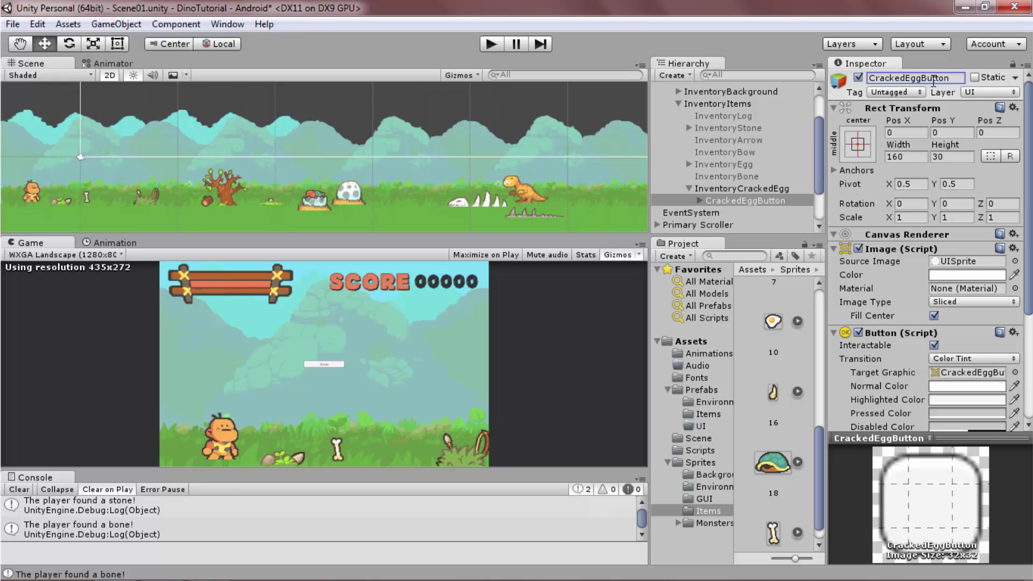
Assign the fried-egg sprite 10 as CrackedEggButton's source image, preserve its aspect, and delete the button's text child.
{"action": "left_click_drag", "start_coordinate": [773, 322], "coordinate": [967, 261]}
{"action": "left_click", "coordinate": [974, 332]}
{"action": "left_click", "coordinate": [699, 200]}
{"action": "left_click", "coordinate": [725, 213]}
{"action": "left_click", "coordinate": [746, 200]}
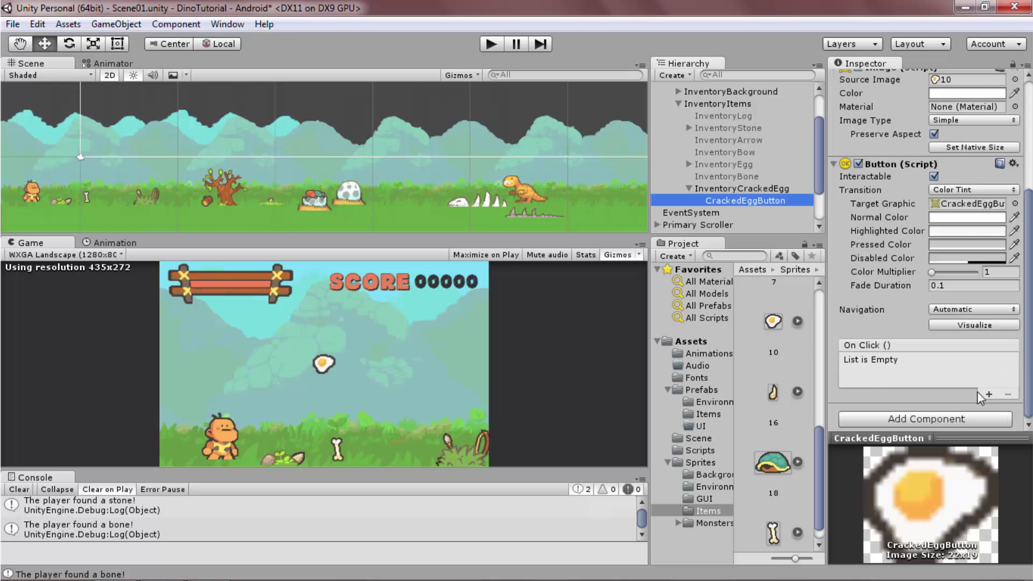
Add an On Click event to CrackedEggButton, link InventoryCanvas as its target object and choose the function to call.
{"action": "left_click", "coordinate": [991, 341]}
{"action": "scroll", "coordinate": [732, 162], "scroll_direction": "up", "scroll_amount": 5}
{"action": "left_click_drag", "start_coordinate": [724, 116], "coordinate": [861, 376]}
{"action": "left_click", "coordinate": [958, 361]}
{"action": "left_click", "coordinate": [781, 334]}
Assign InventoryCrackedEgg to the next element of the Individual Items on InventoryCanvas's Inventory Button script.
{"action": "left_click", "coordinate": [724, 116]}
{"action": "left_click_drag", "start_coordinate": [742, 225], "coordinate": [967, 486]}
Activate InventoryEgg and InventoryBone to preview them in the grid alongside the cracked egg.
{"action": "left_click", "coordinate": [723, 107]}
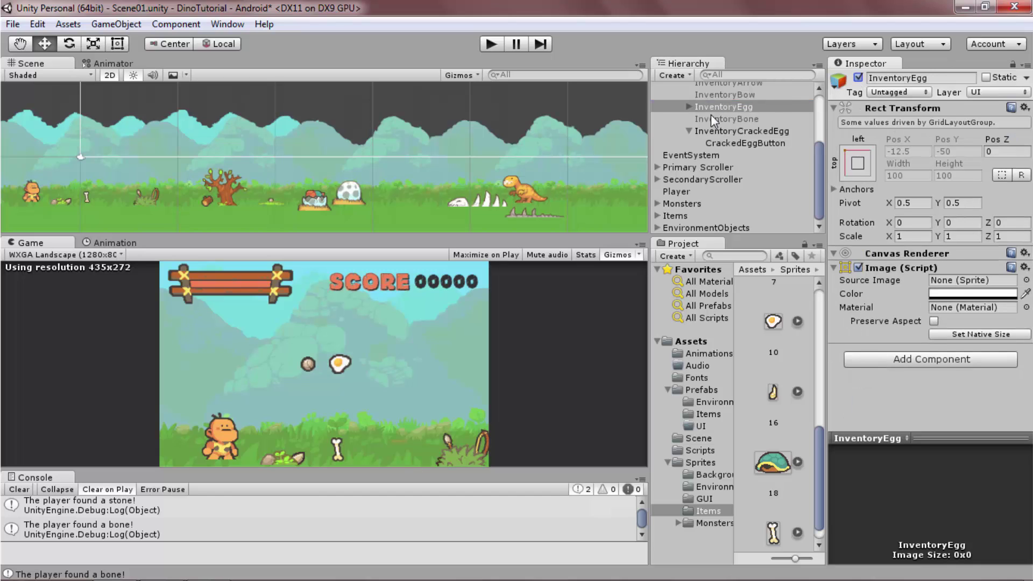
{"action": "left_click", "coordinate": [713, 119]}
{"action": "left_click", "coordinate": [858, 78]}
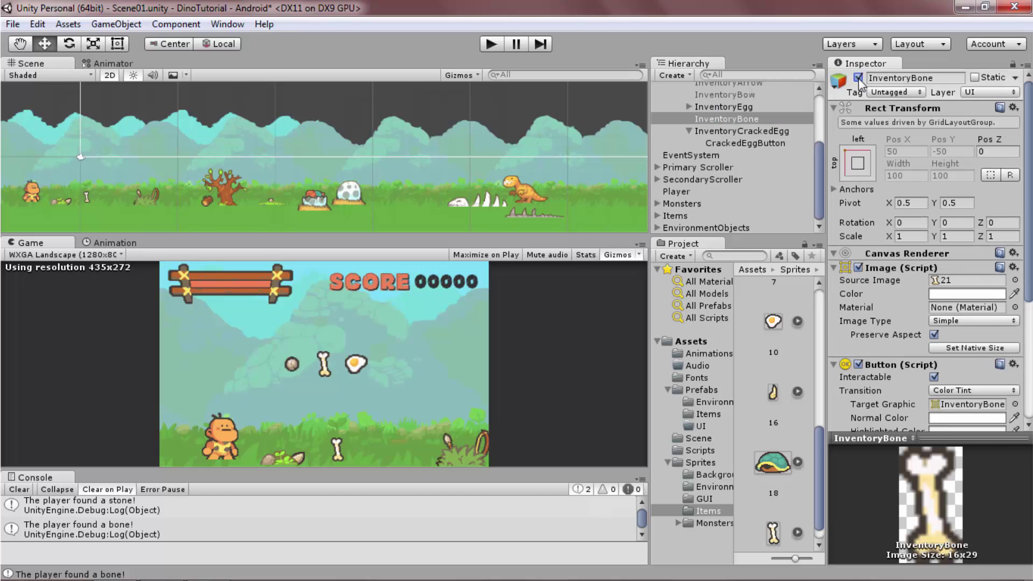
Run the game to test collecting the CrackedEgg item on the ground beside the bone.
{"action": "left_click", "coordinate": [491, 45]}
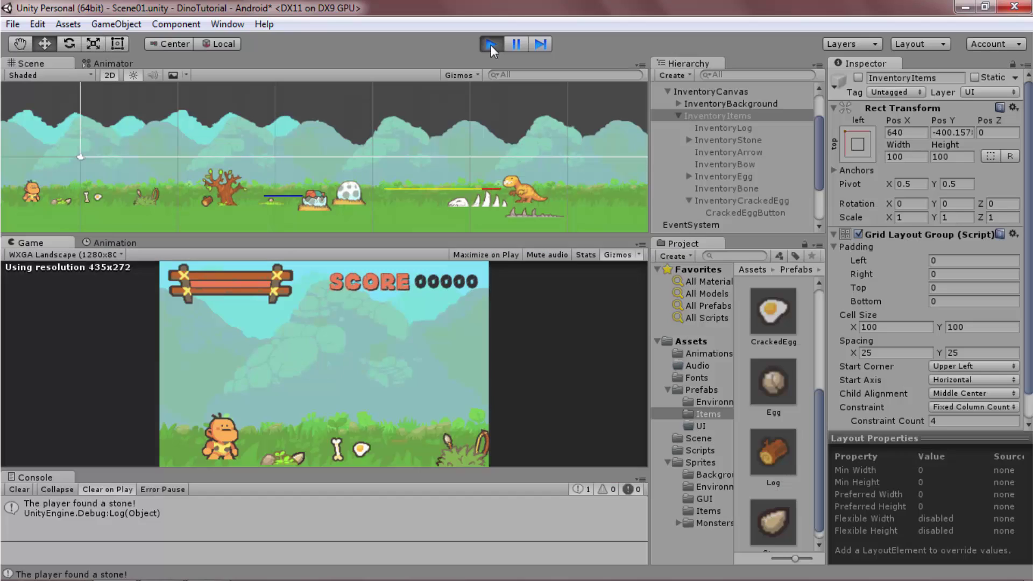